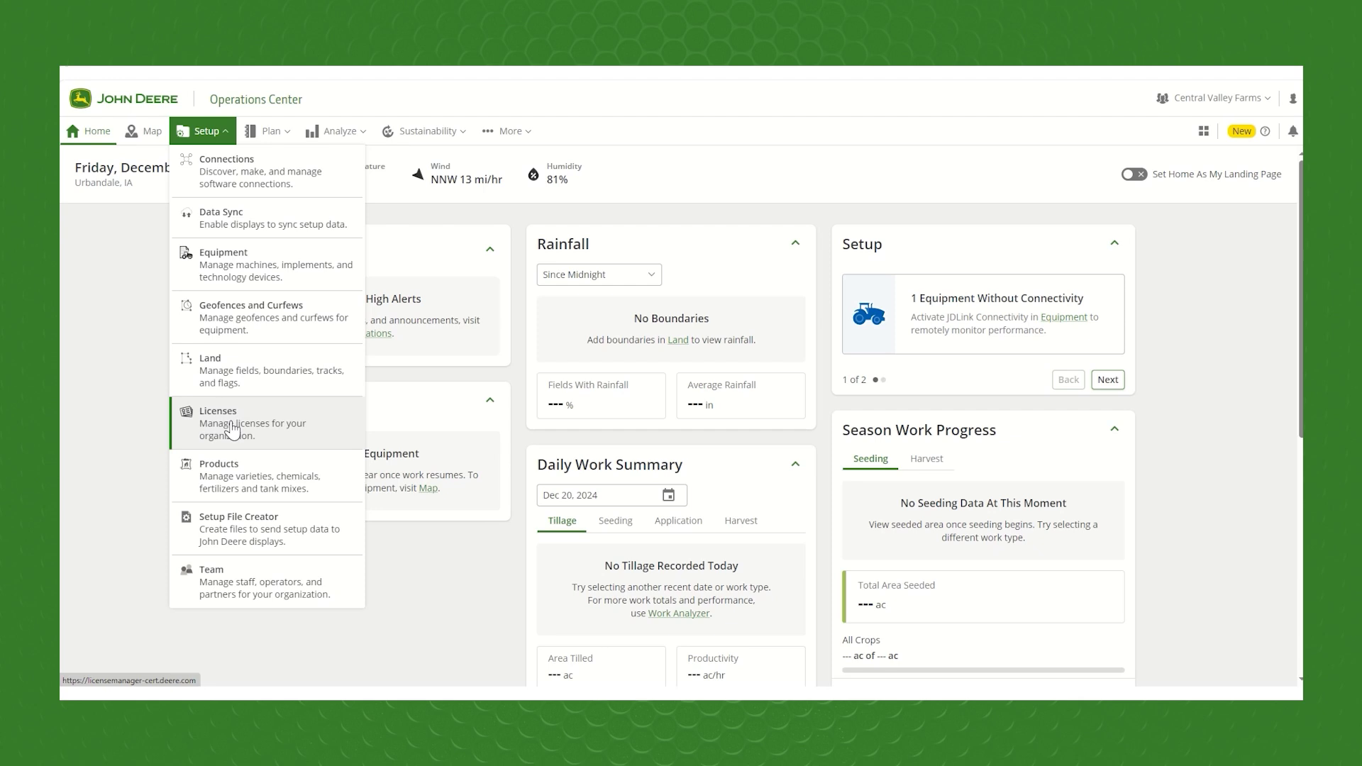
Step: Search the Licenses list under Setup for the pasted license number
left_click(232, 429)
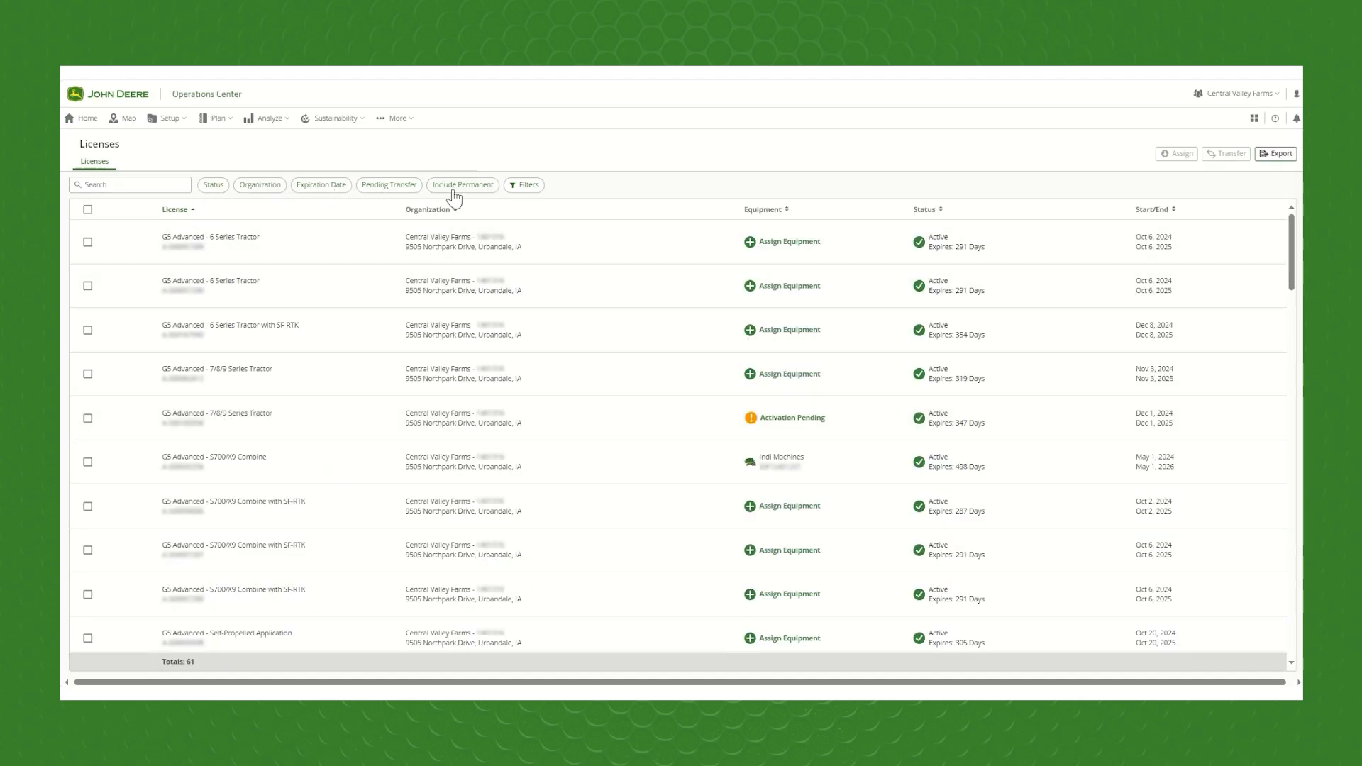
left_click(137, 184)
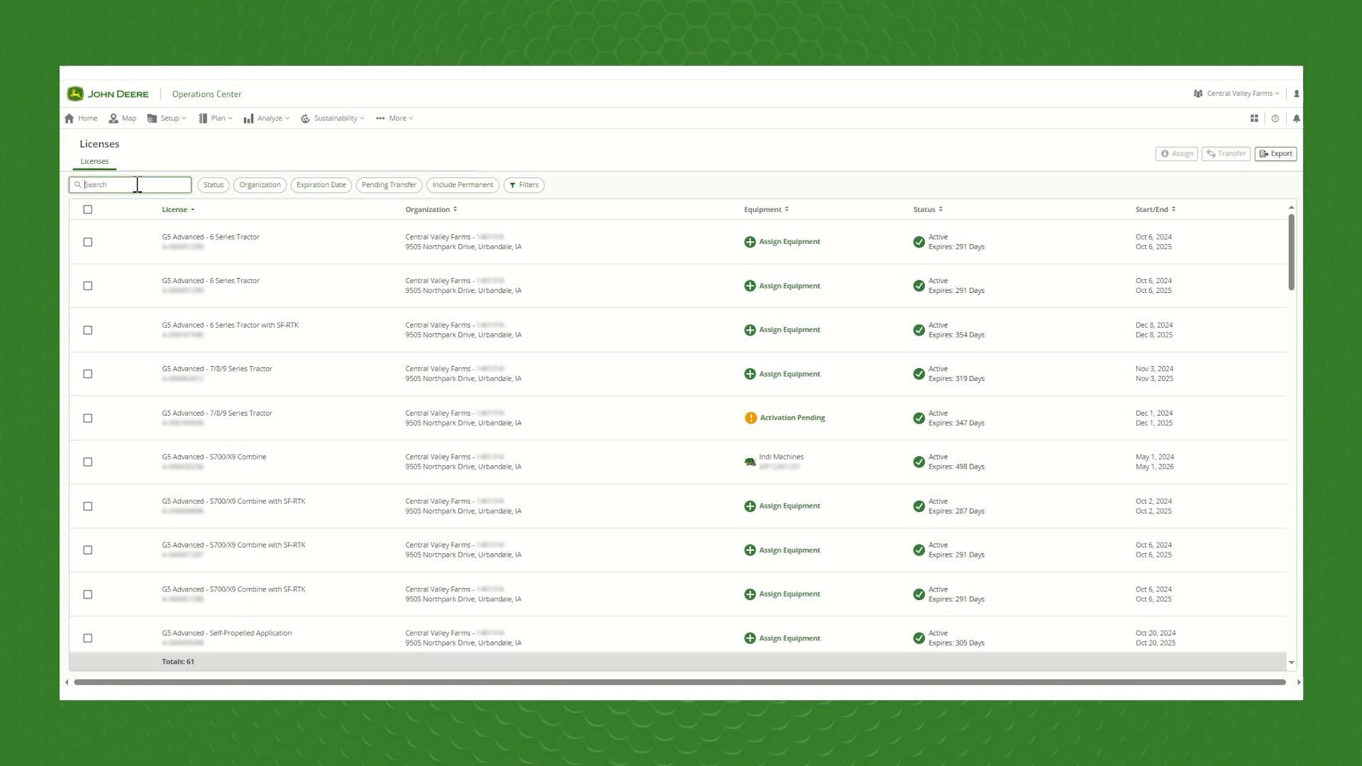
key("ctrl+v")
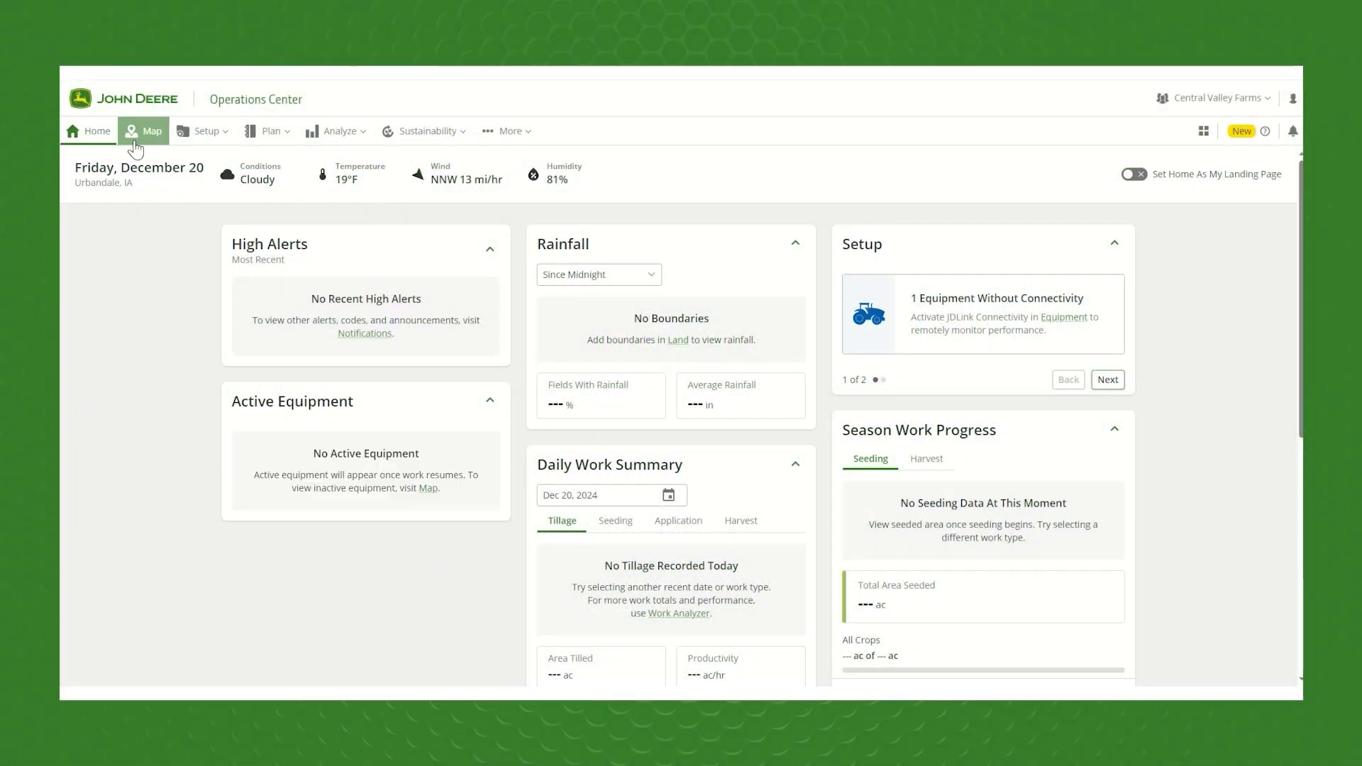
Step: Reopen Setup > Licenses, filter to the matching license and show the G5 Advanced - Universal details
left_click(202, 136)
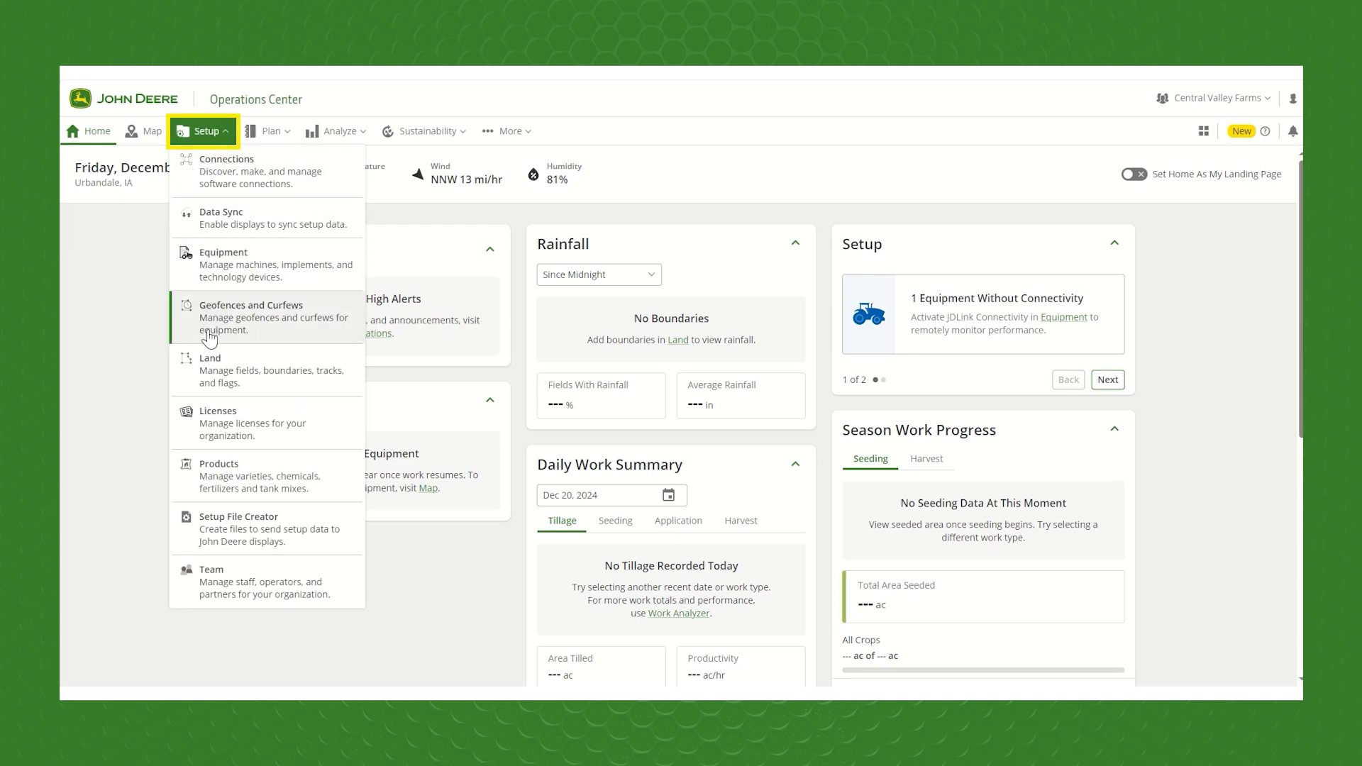
left_click(232, 430)
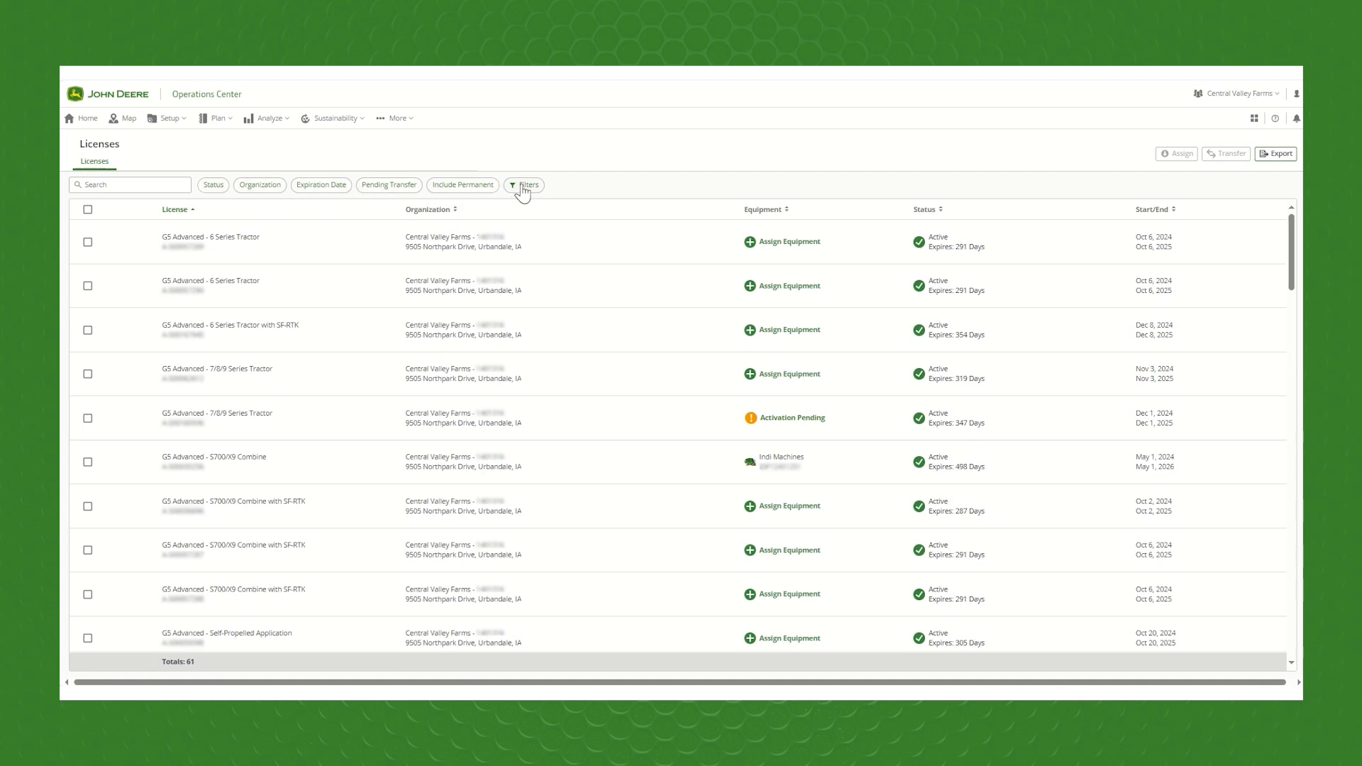
left_click(137, 186)
key("ctrl+v")
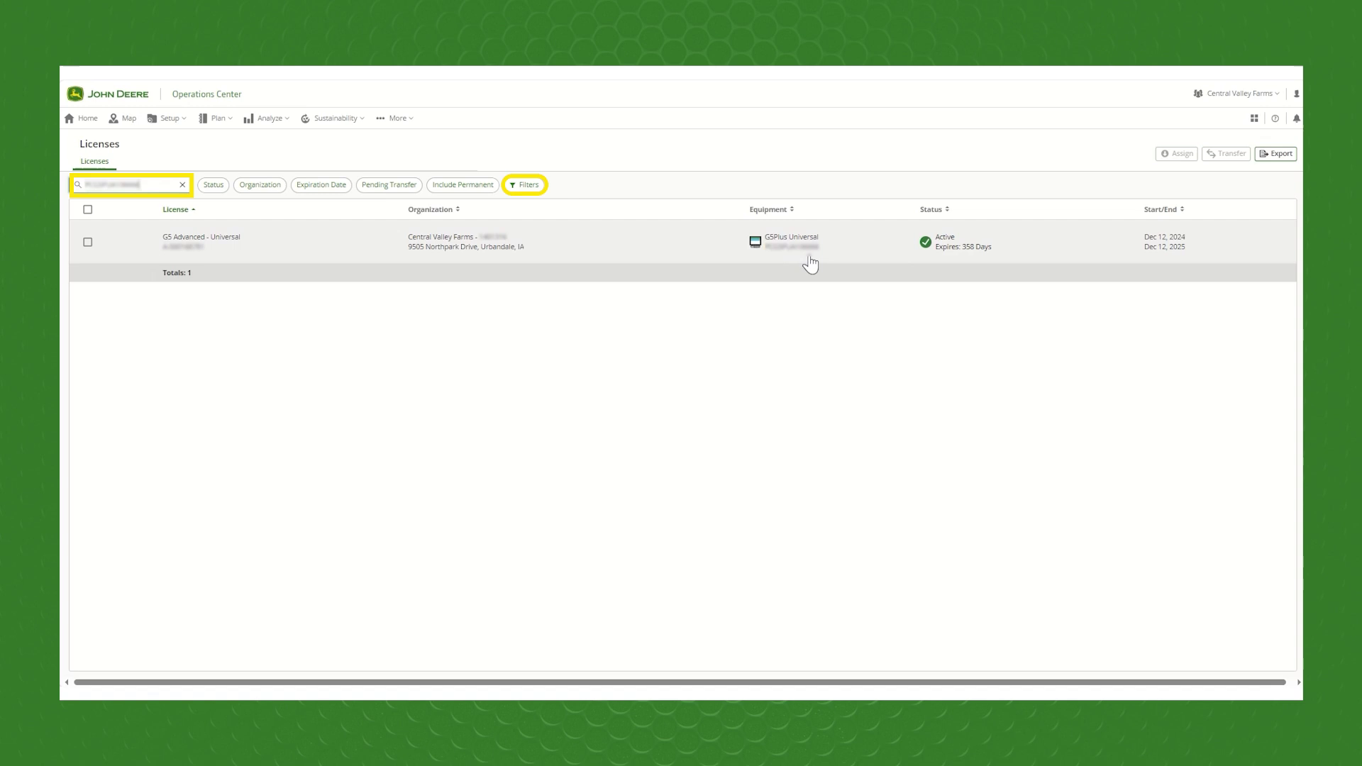
left_click(352, 245)
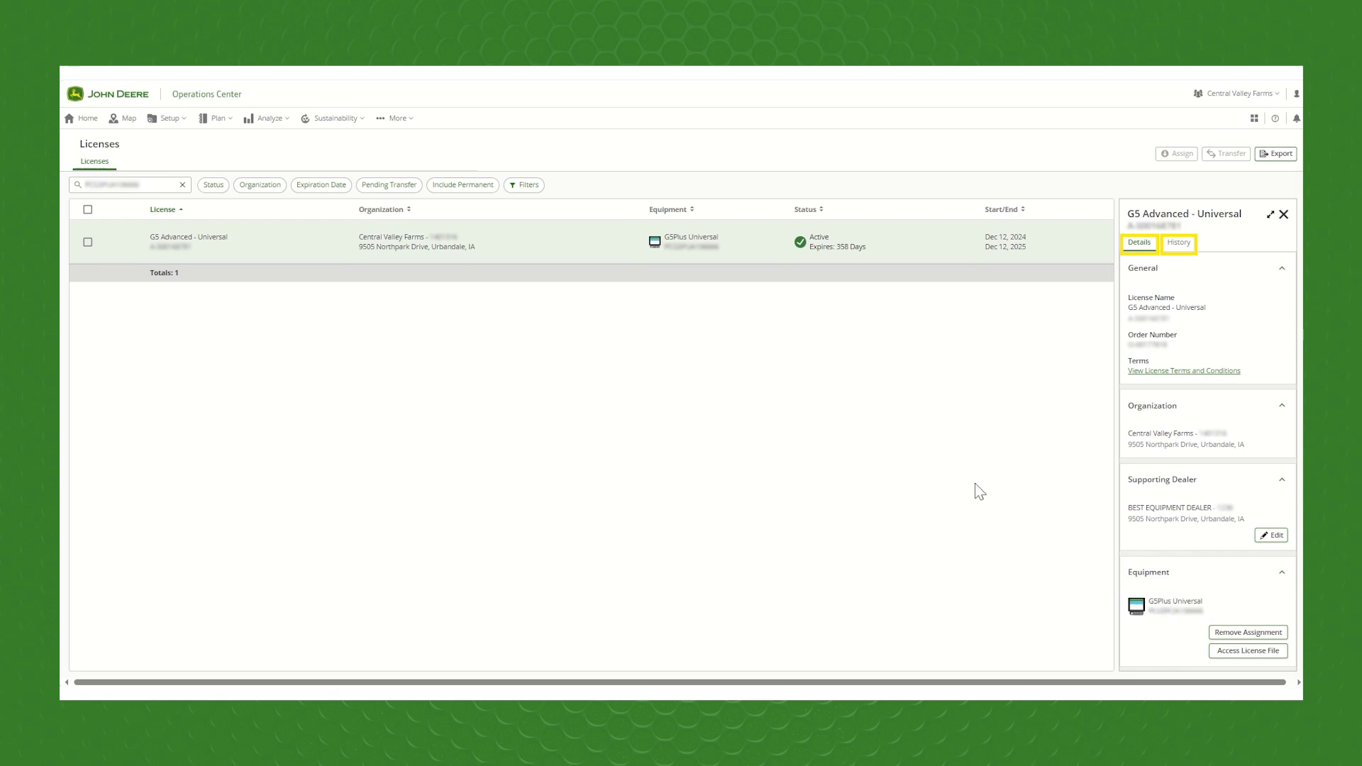
Step: Mark the unassigned G5 Advanced - Universal license as selected in the list
left_click(89, 243)
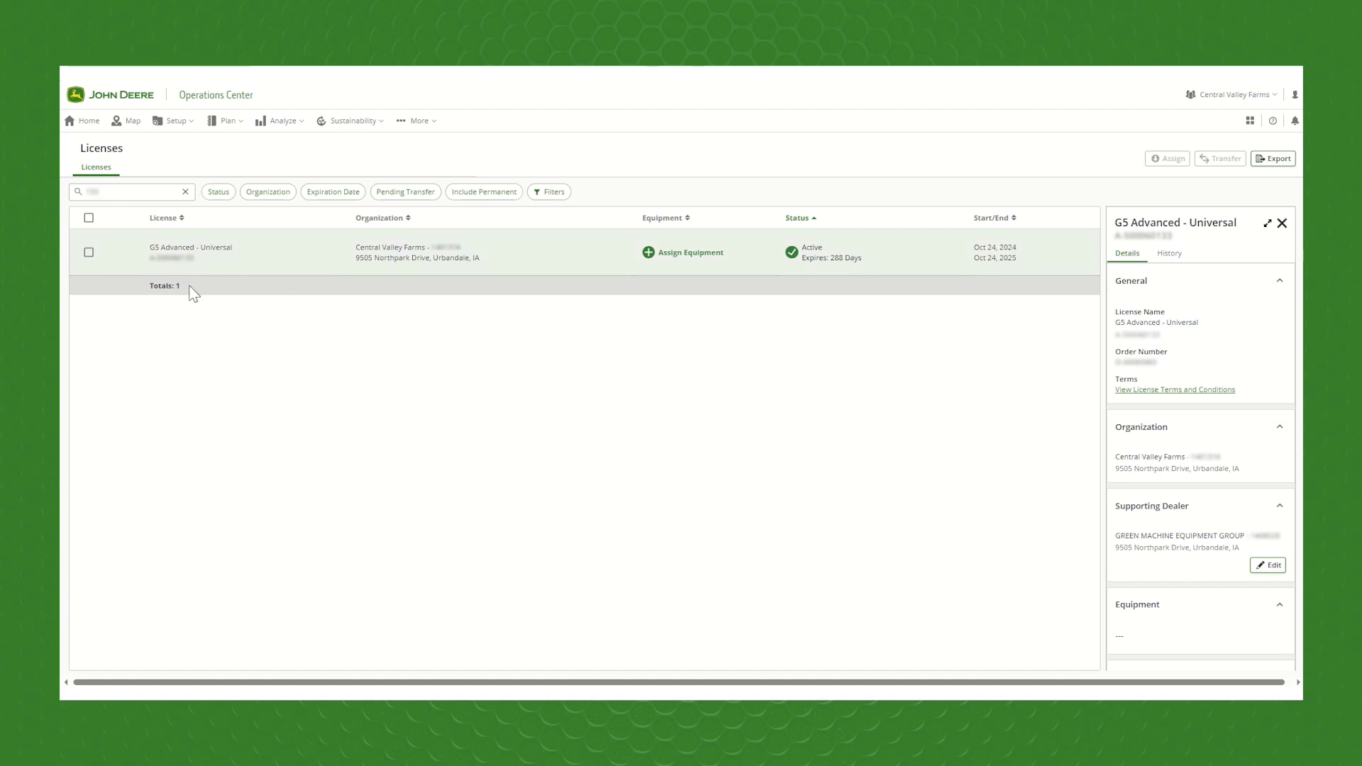
Step: Select the unassigned license and bring up the License Assignment dialog
left_click(89, 254)
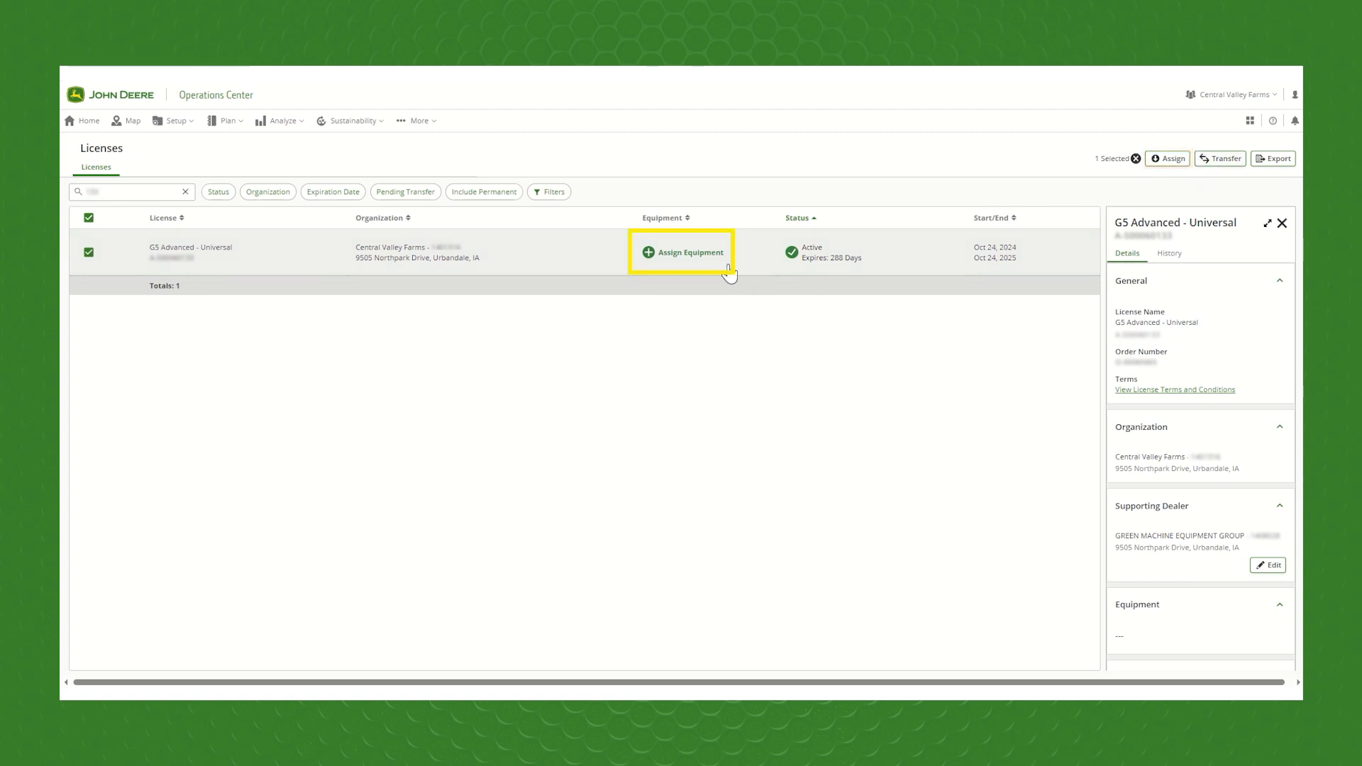
left_click(686, 259)
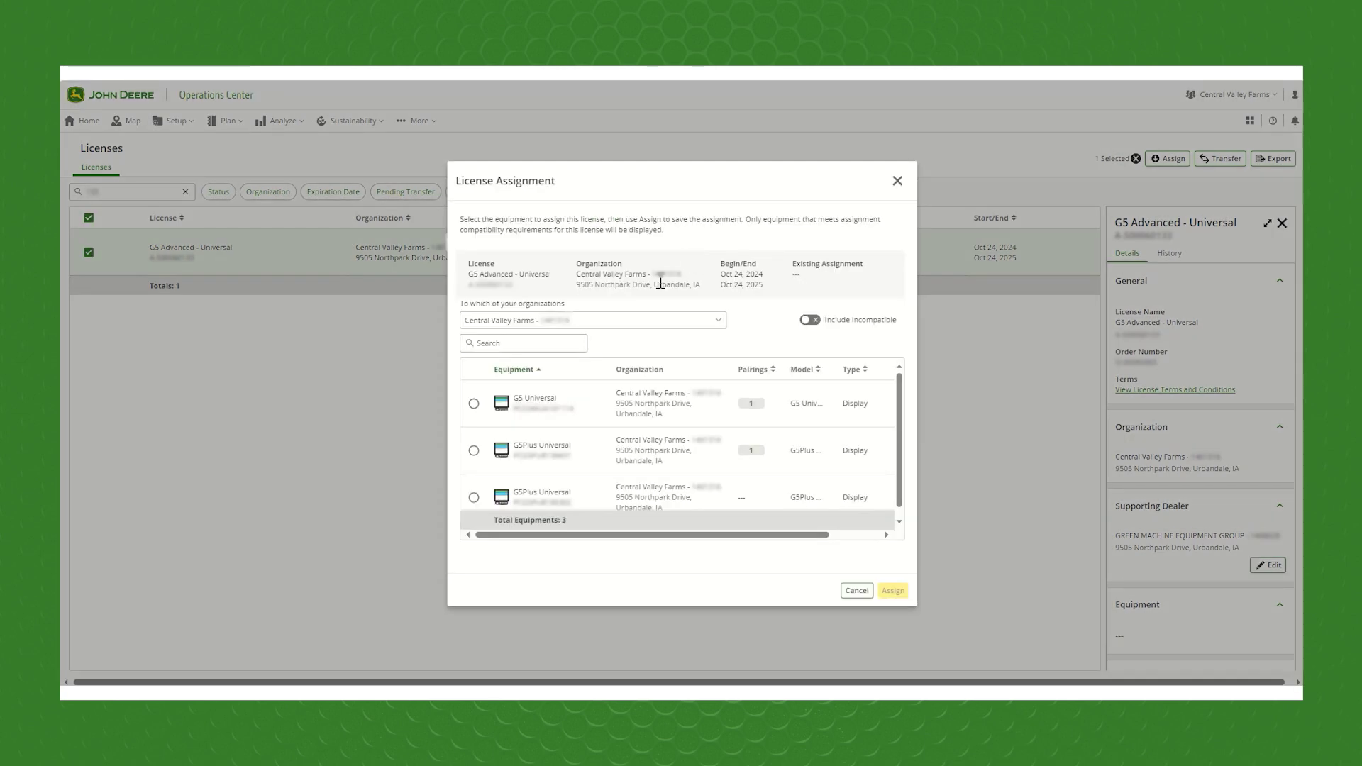
Step: Assign the license to Central Valley Farms' G5 Universal display with Over the Air delivery
left_click(676, 323)
left_click(517, 343)
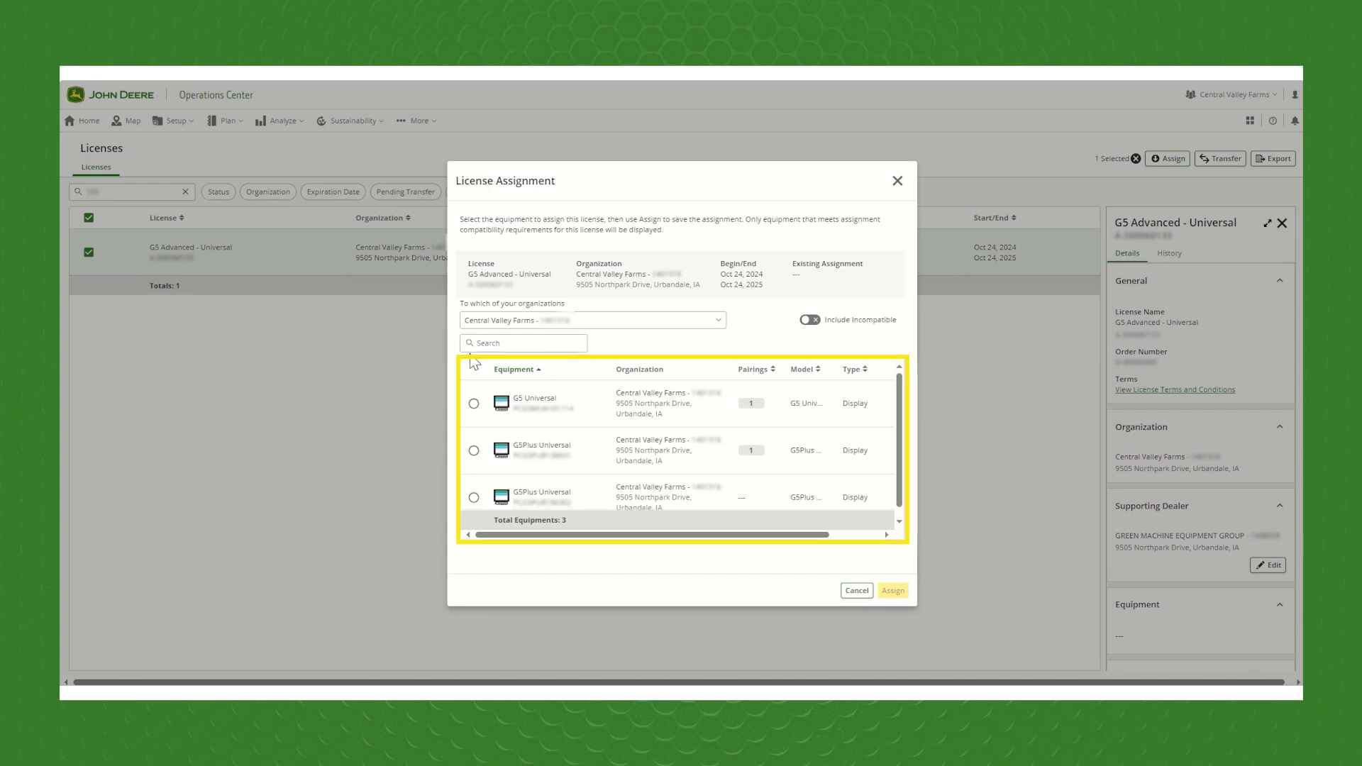
left_click(474, 404)
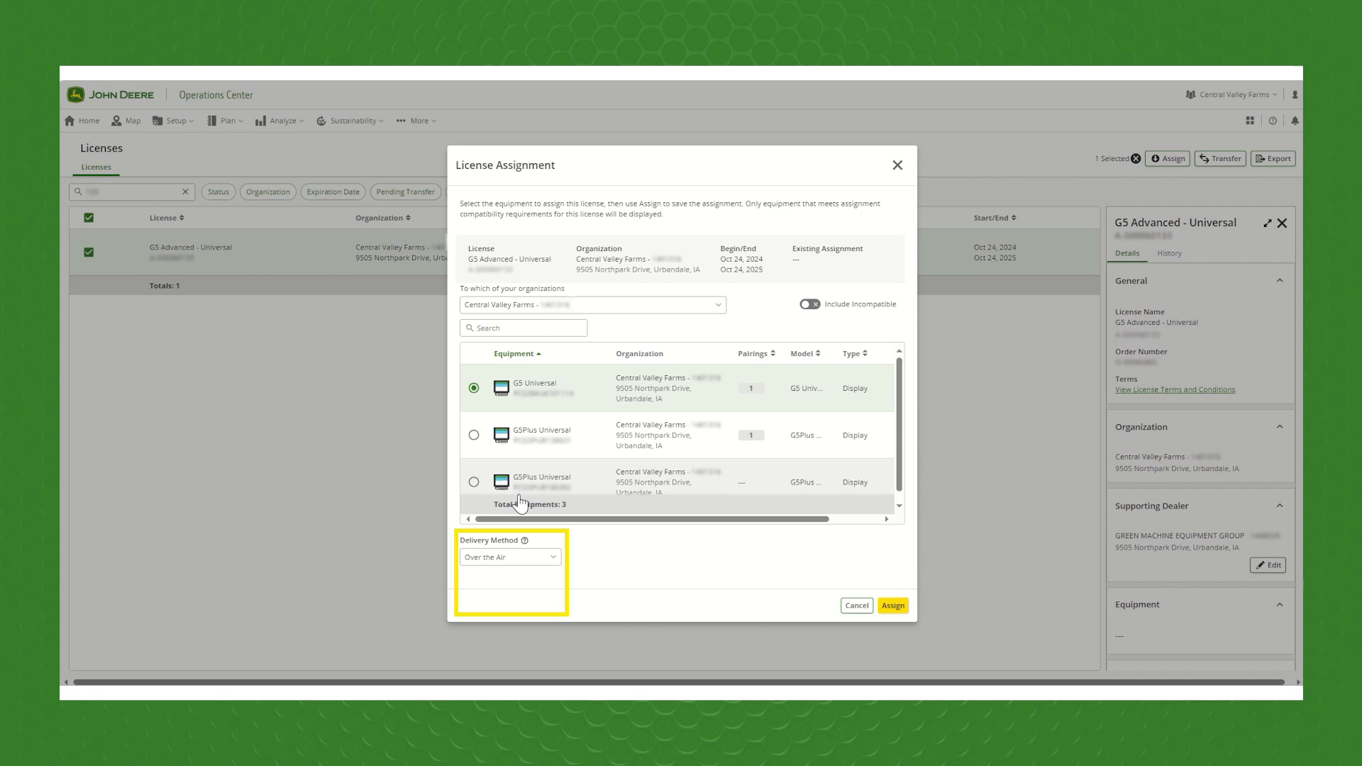
left_click(501, 562)
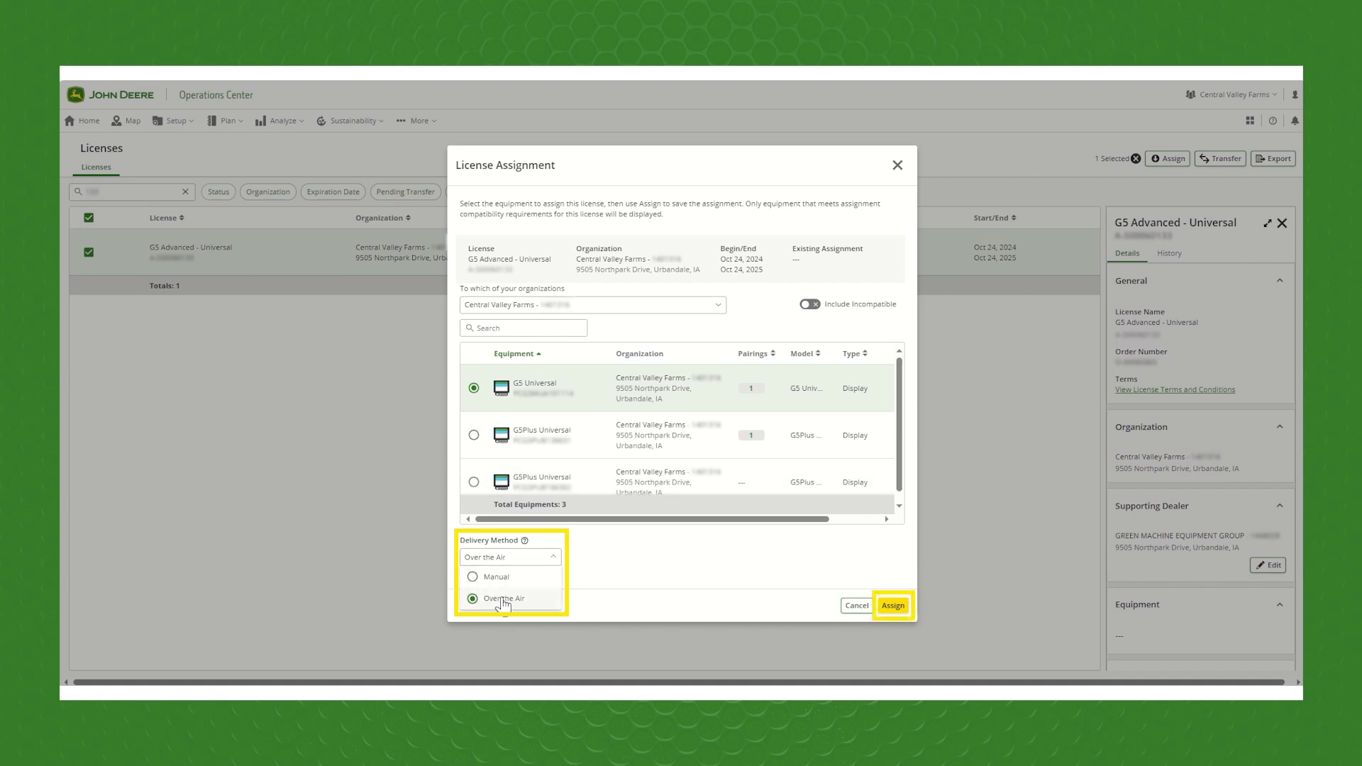
left_click(503, 602)
left_click(895, 615)
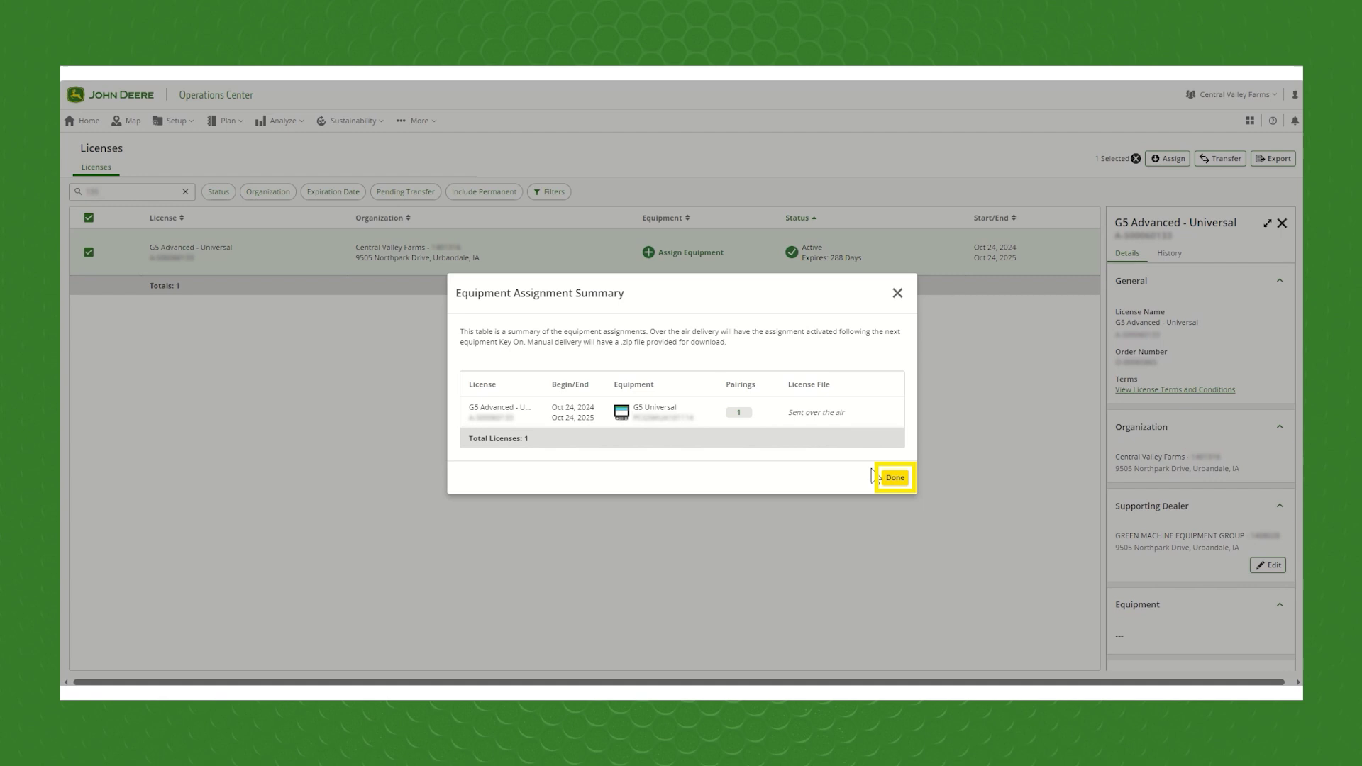
Step: Dismiss the Equipment Assignment Summary with Done
left_click(895, 479)
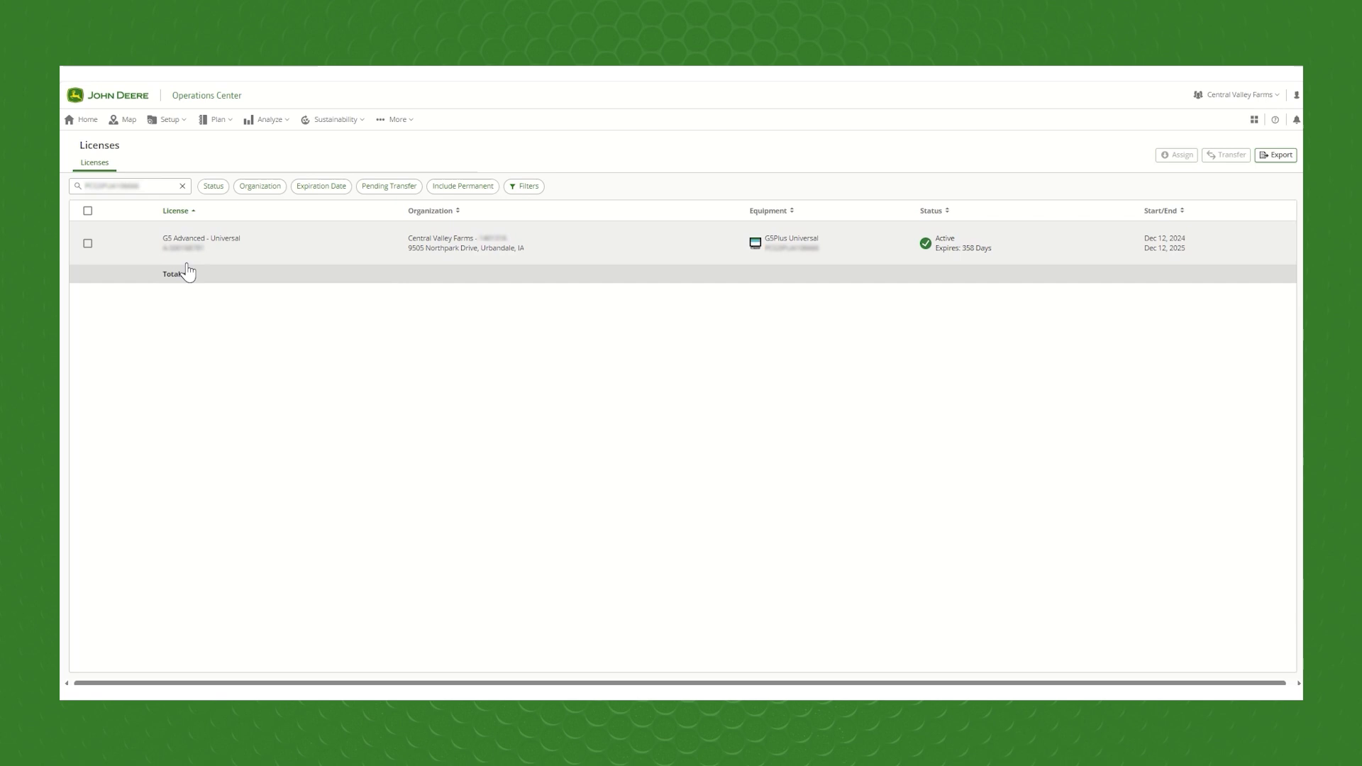
Step: Show the license's Equipment section and start Remove Assignment for the GSPlus Universal display
left_click(336, 250)
scroll(1173, 630, "down", 2)
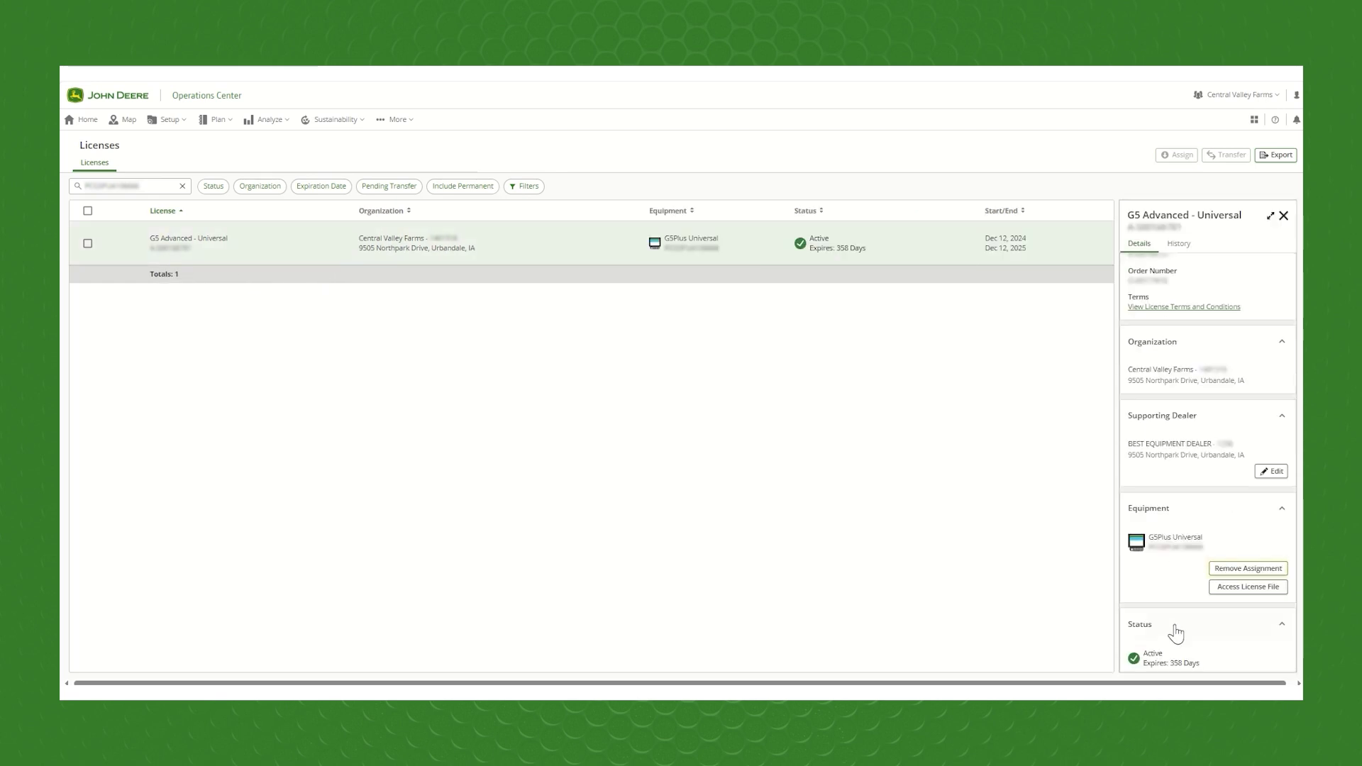
left_click(1254, 571)
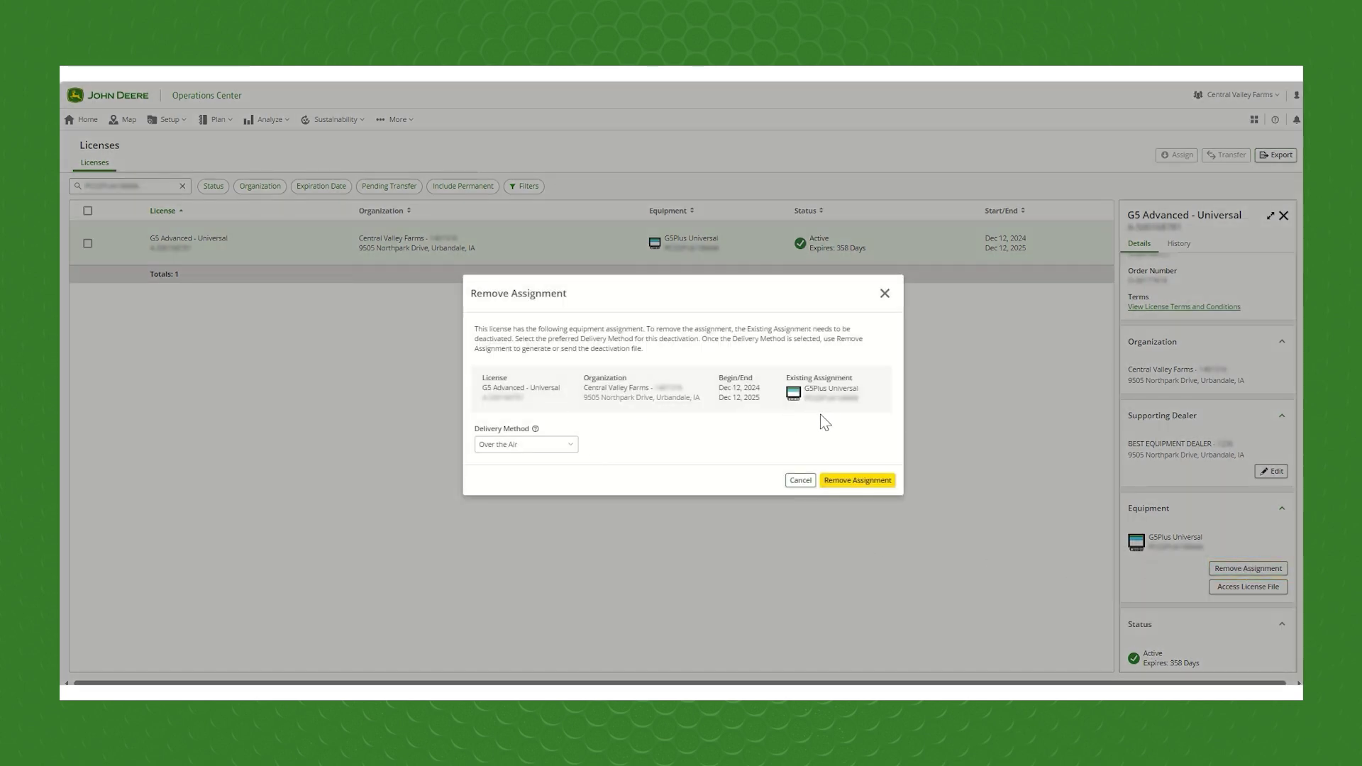
Step: Remove the GSPlus Universal assignment, keeping Over the Air deactivation
left_click(564, 447)
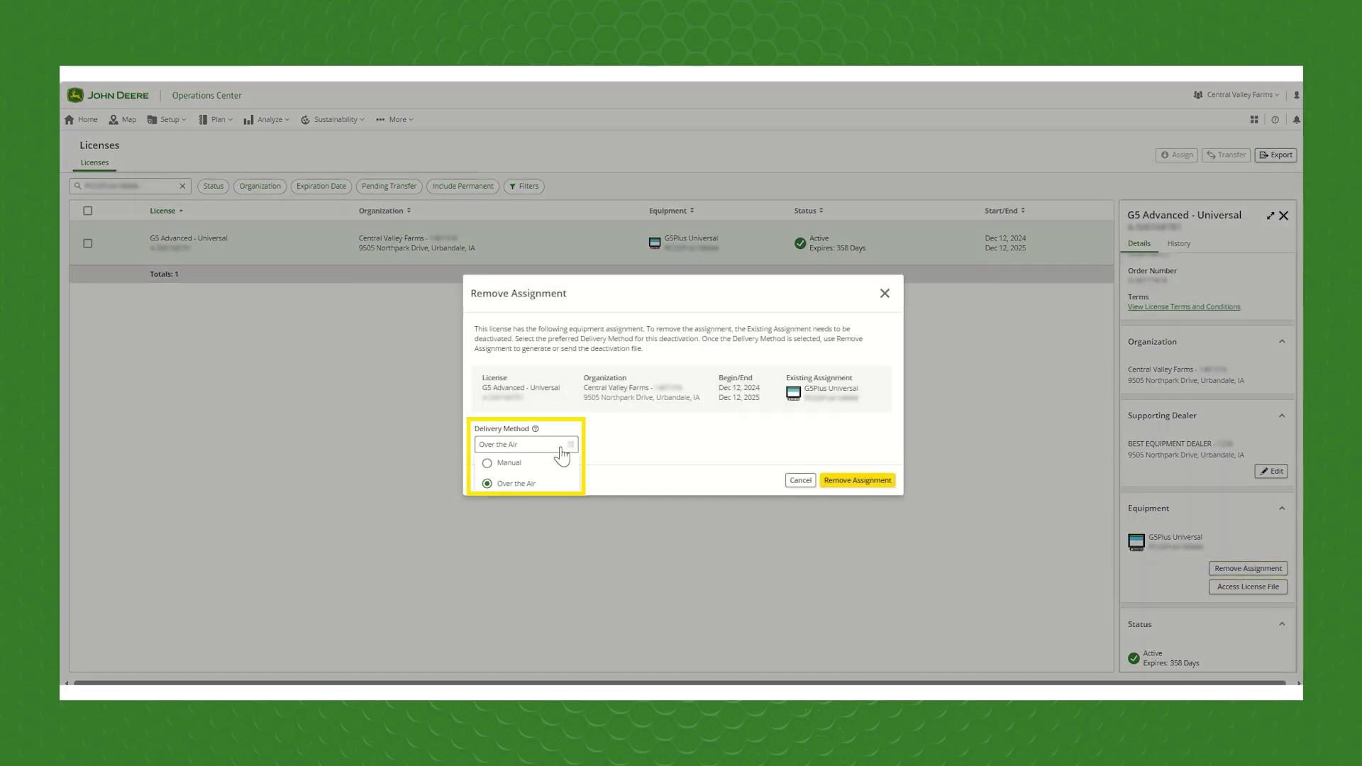
left_click(525, 485)
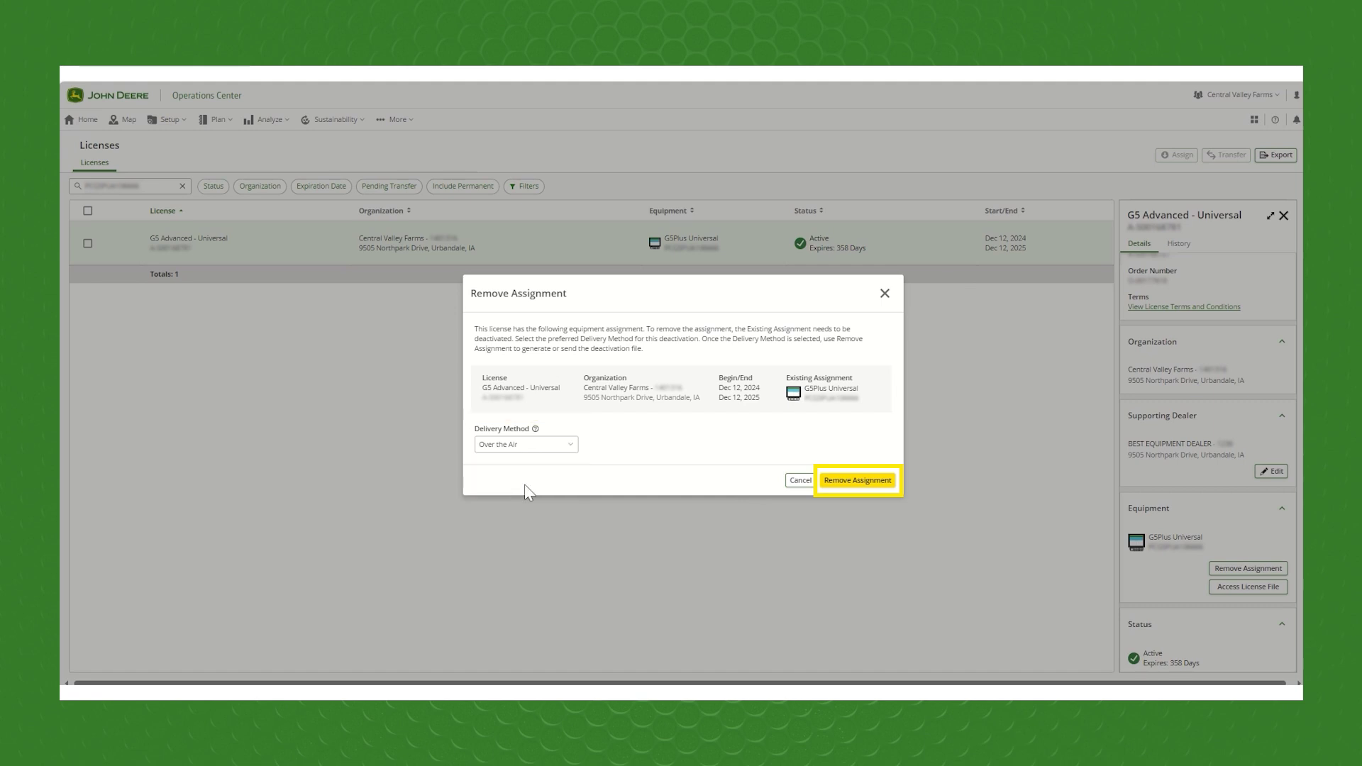
left_click(865, 484)
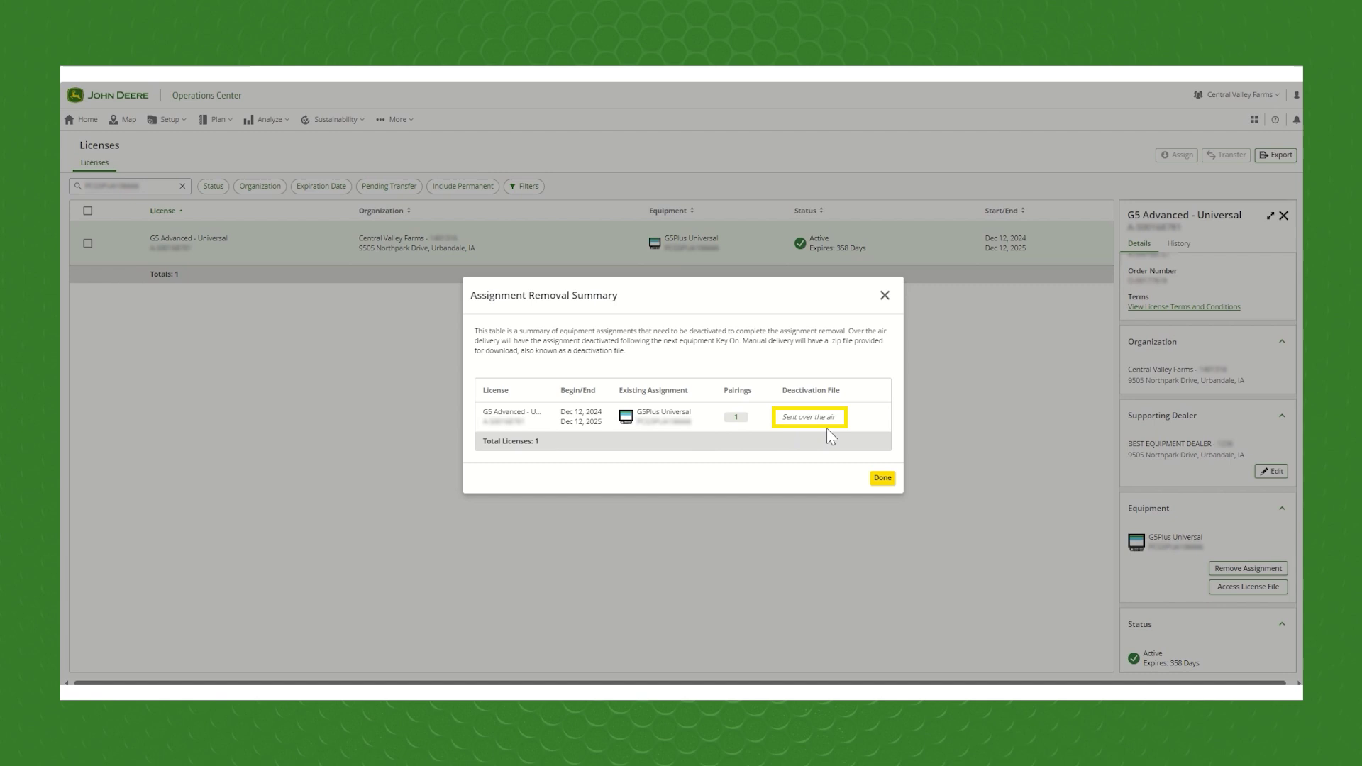
Step: Dismiss the Assignment Removal Summary with Done
left_click(883, 480)
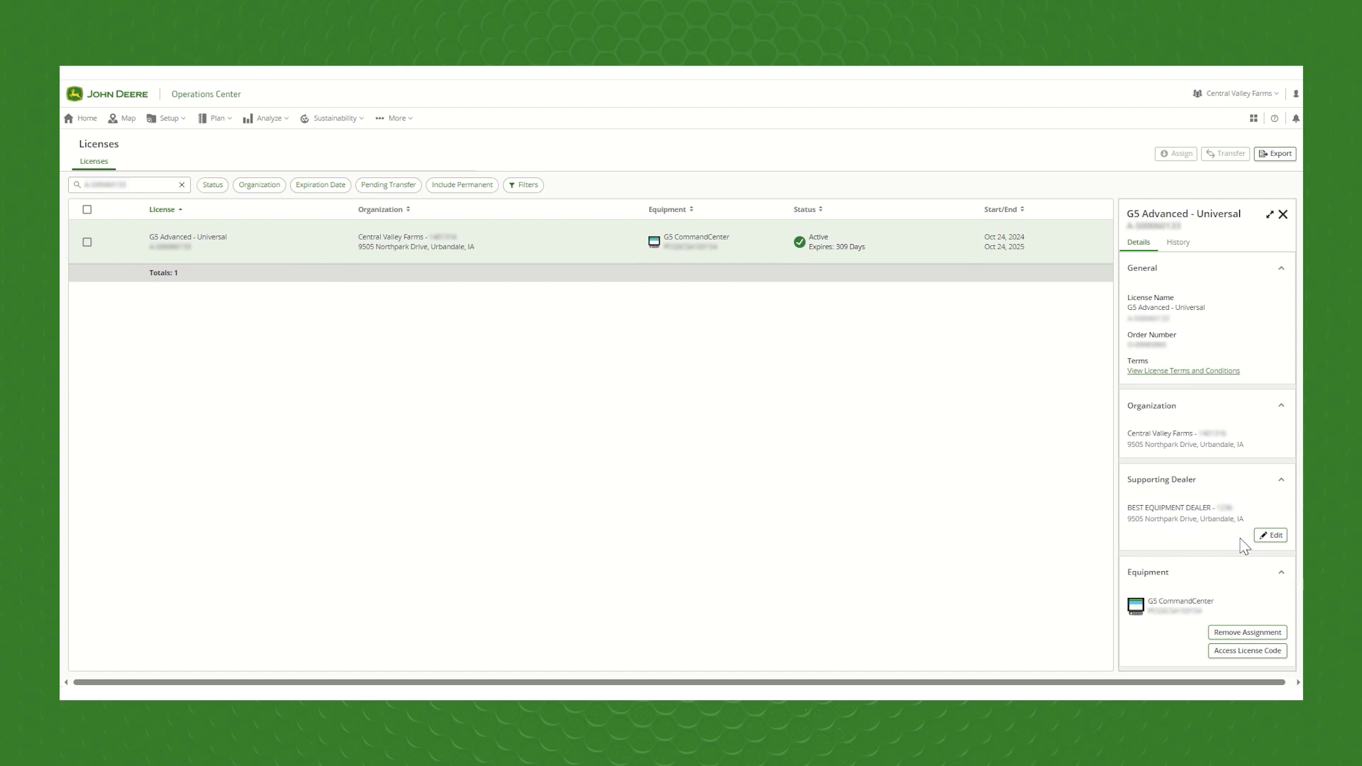
Step: Close the side panel and reopen the G5 CommandCenter license's details
left_click(498, 400)
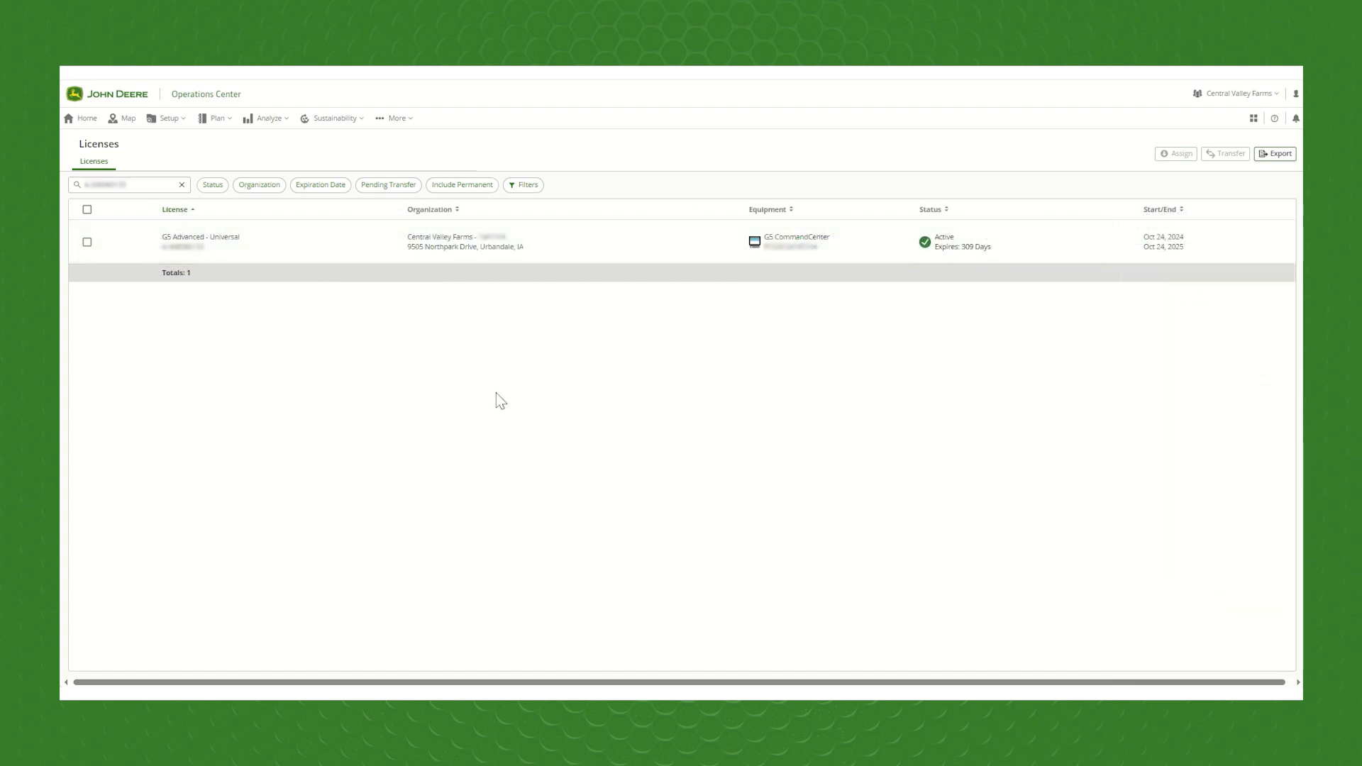
left_click(322, 252)
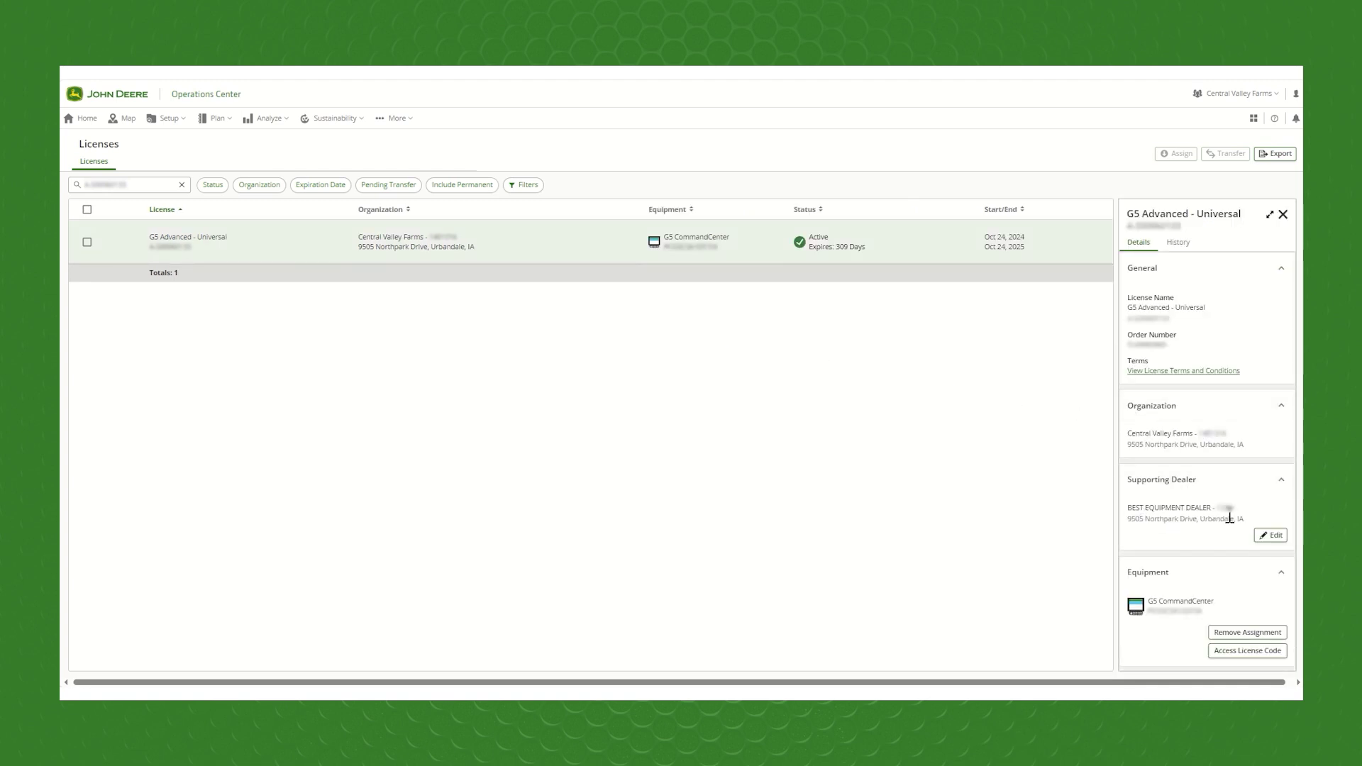
Step: Set the supporting dealer to GREEN MACHINE EQUIPMENT GROUP and save
left_click(1271, 538)
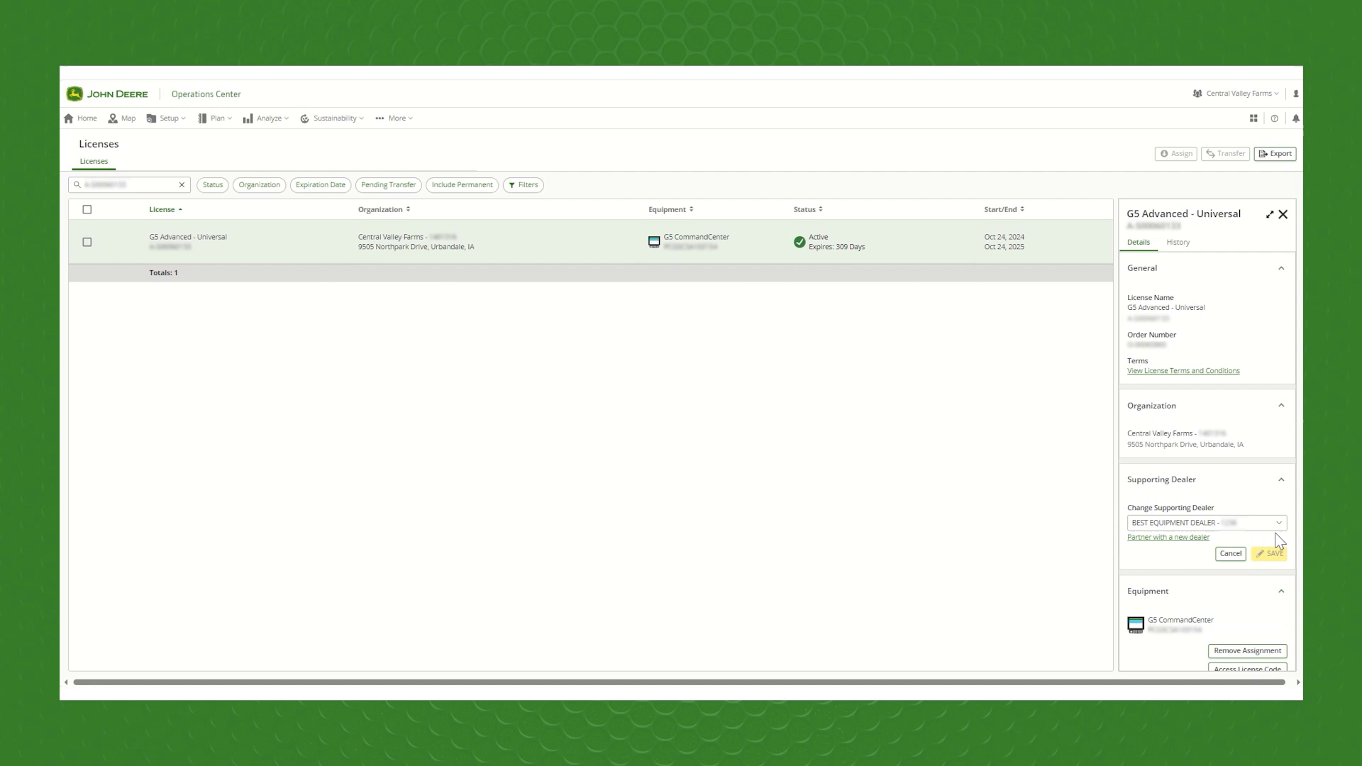
left_click(1260, 530)
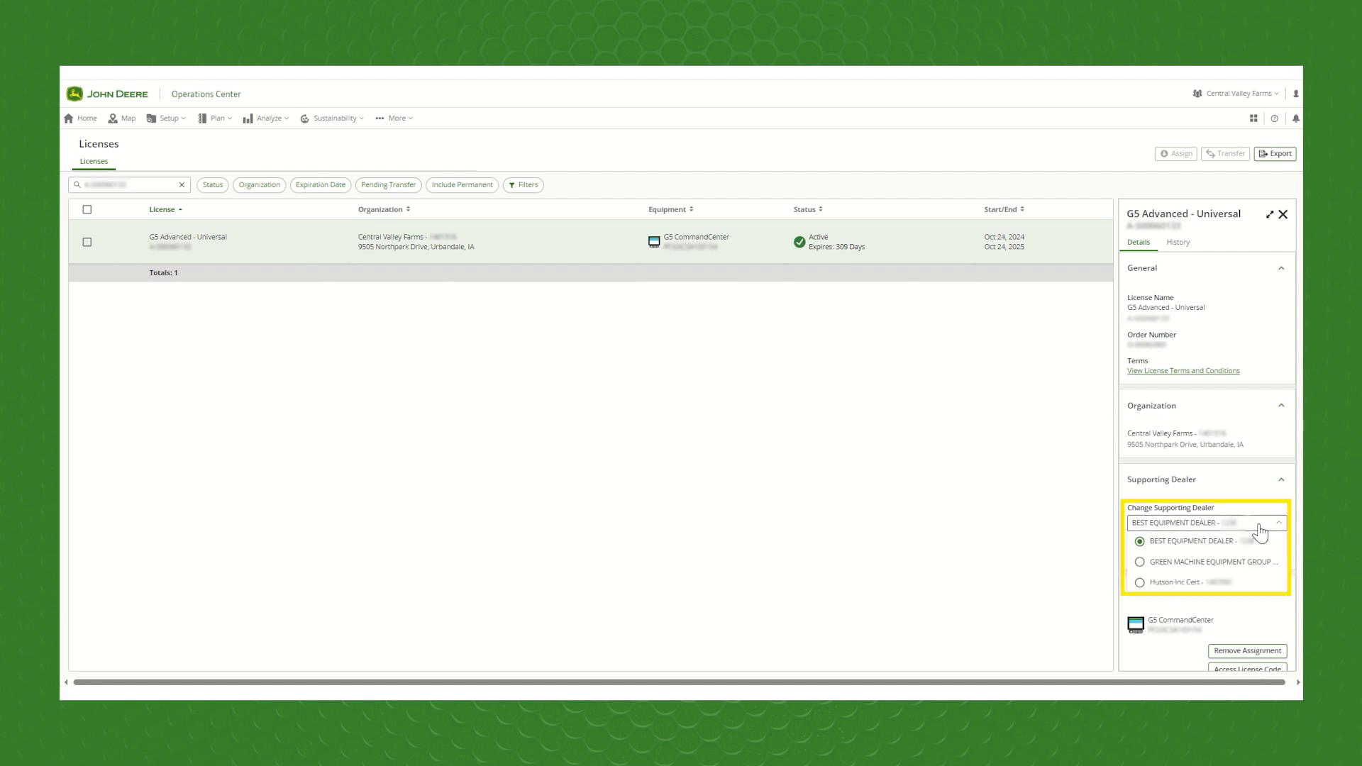
left_click(1210, 562)
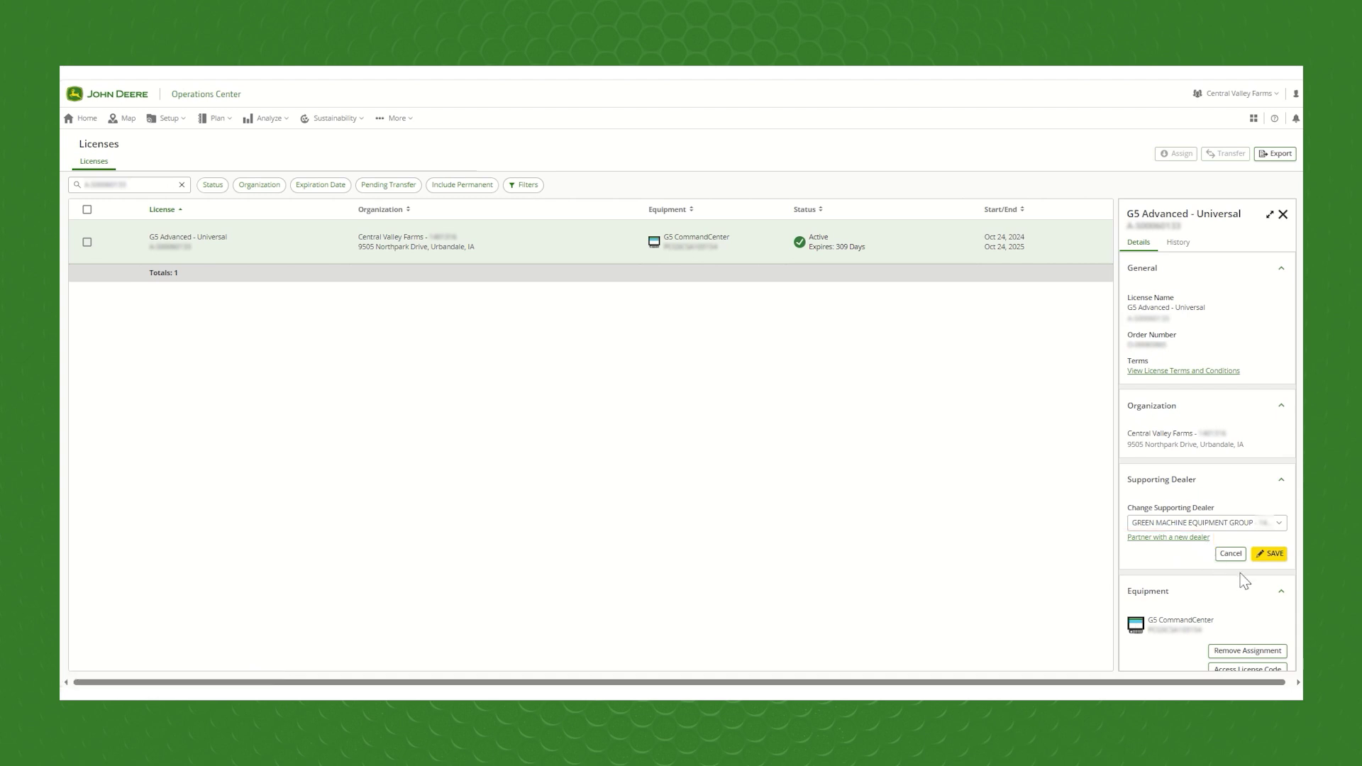
left_click(1273, 557)
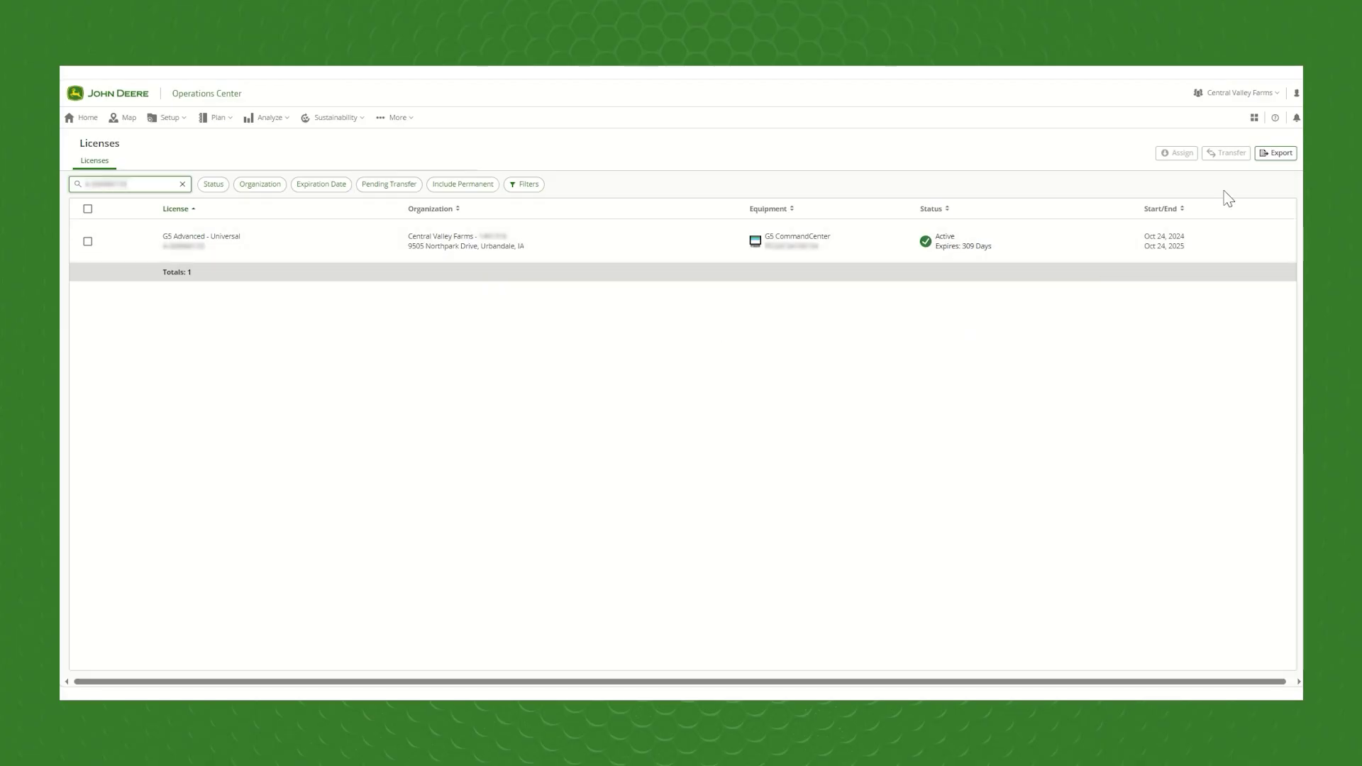
Step: Show the help menu with how-to videos, support, documentation and feedback, closing and reopening it once
left_click(1277, 120)
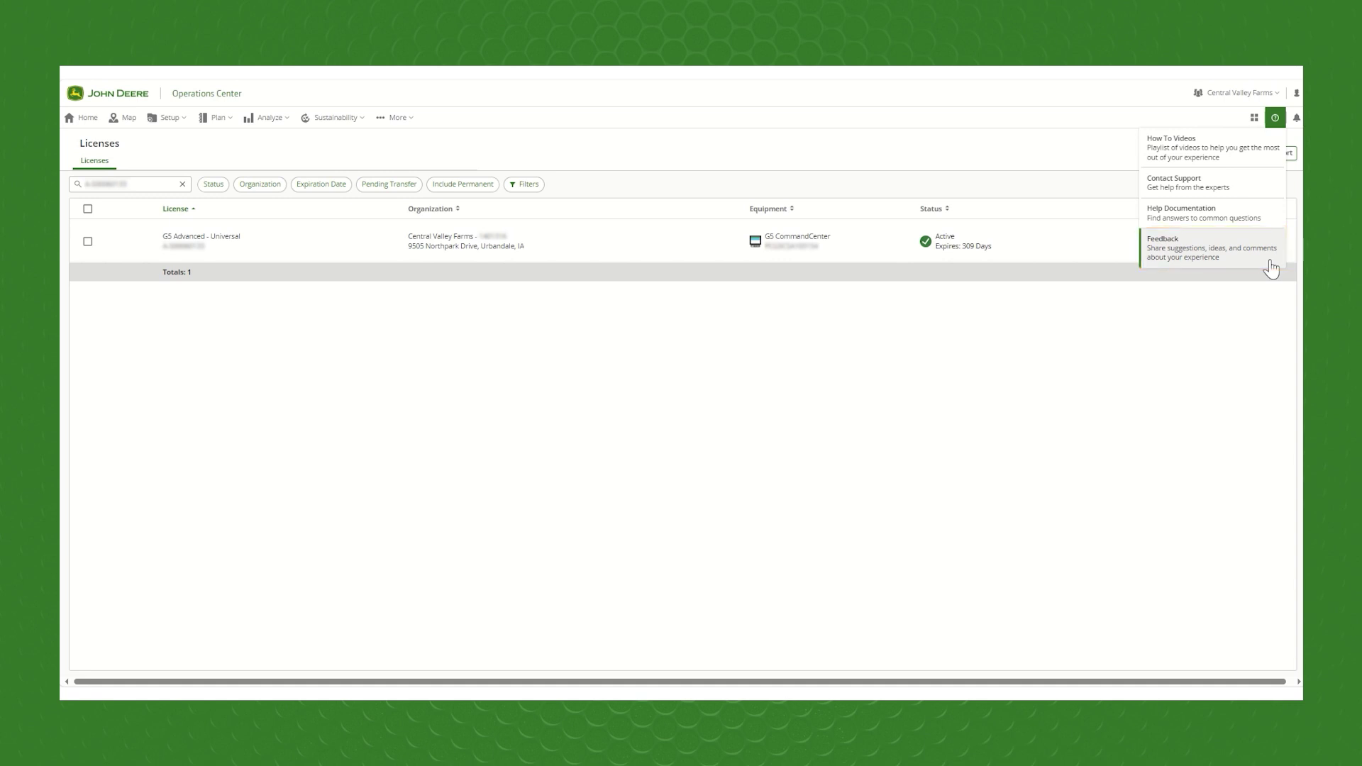
left_click(1086, 152)
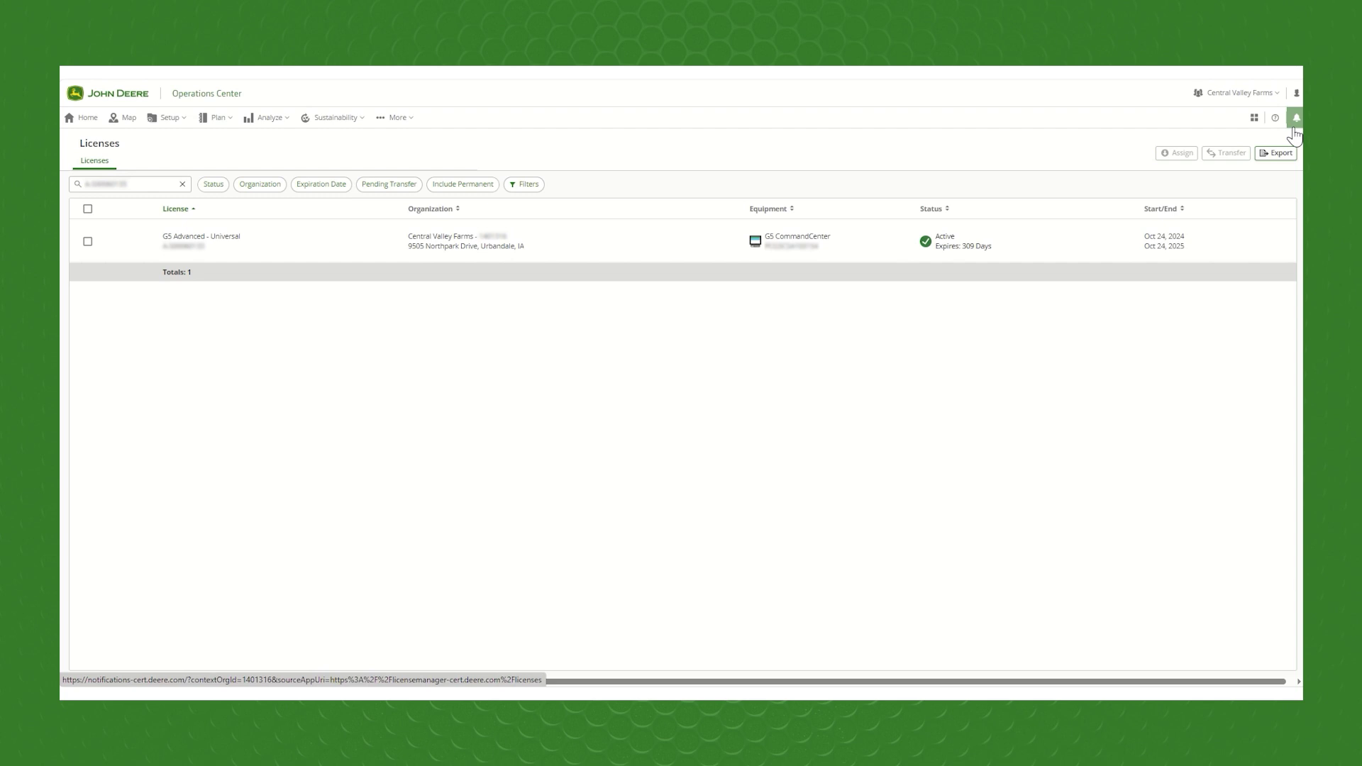
left_click(1276, 117)
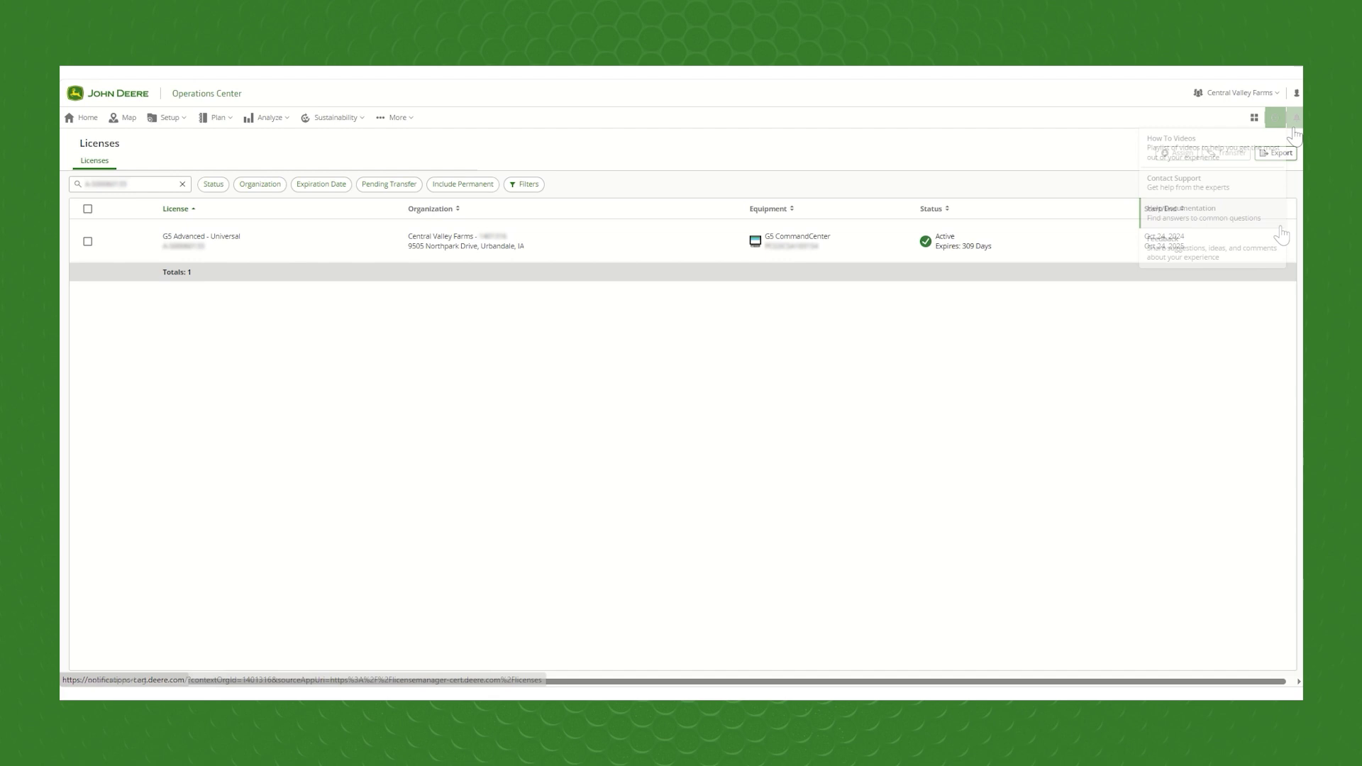